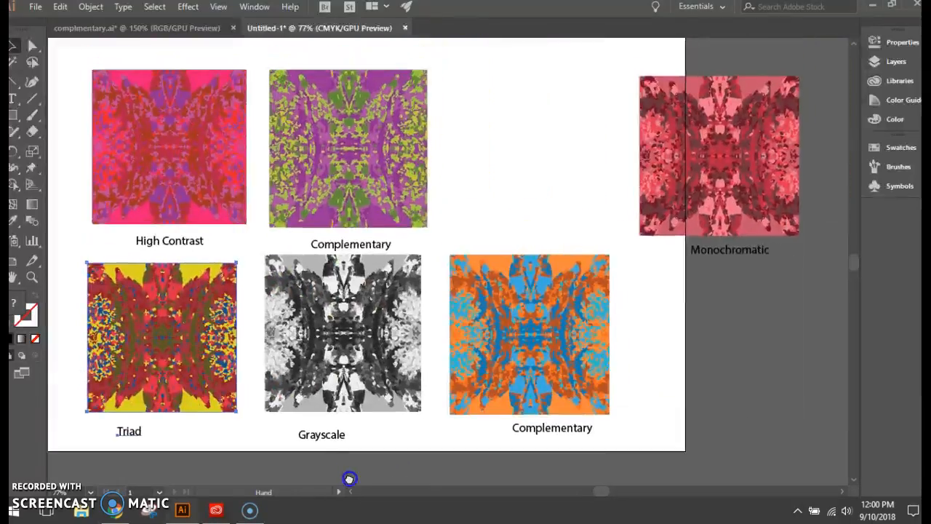
Step: Move the Monochromatic image and its label onto the artboard, beside the purple Complementary image in the upper row
scroll(383, 436, up, 2)
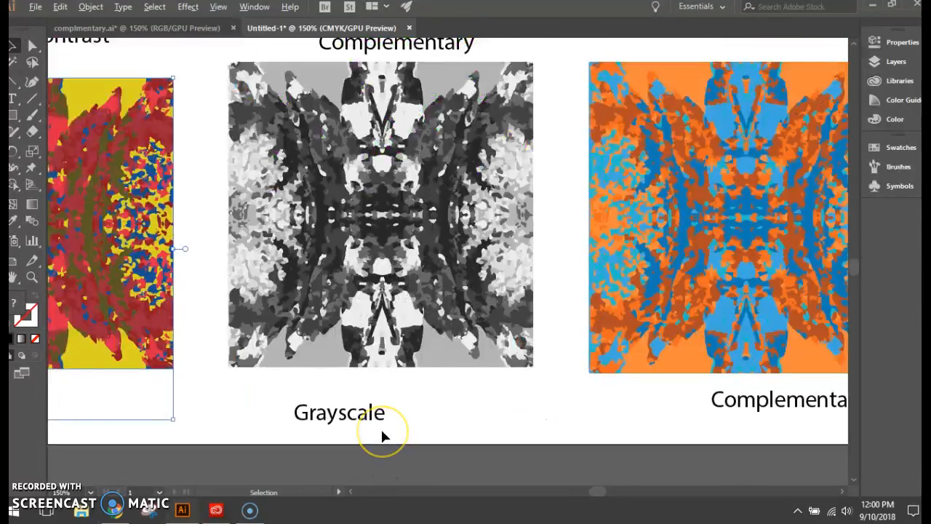
scroll(383, 436, down, 2)
drag(734, 206, 573, 193)
drag(473, 424, 523, 420)
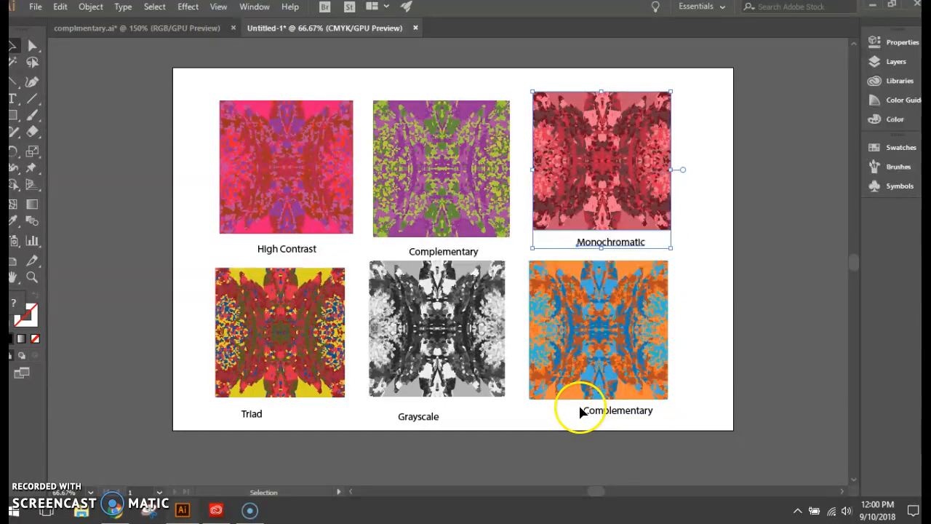
Step: Move the High Contrast and purple Complementary images closer to the artboard's upper-left area and enlarge both to matching sizes
click(191, 78)
drag(294, 161, 266, 144)
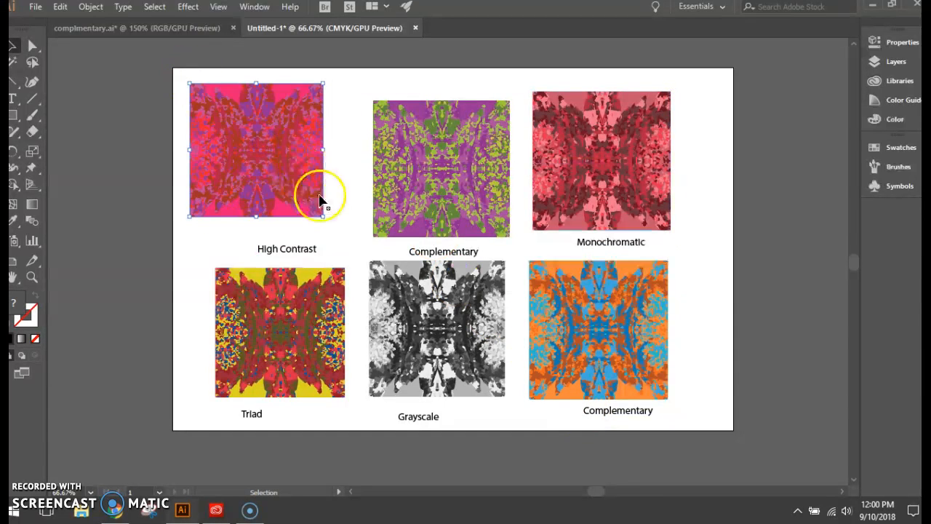
drag(326, 217, 344, 237)
drag(443, 177, 431, 163)
drag(495, 218, 514, 243)
Step: Reposition the Monochromatic image at the end of the upper row and enlarge it to line up with the purple Complementary image's lower edge
mouse_move(617, 160)
mouse_down()
mouse_move(610, 150)
mouse_move(620, 157)
mouse_up()
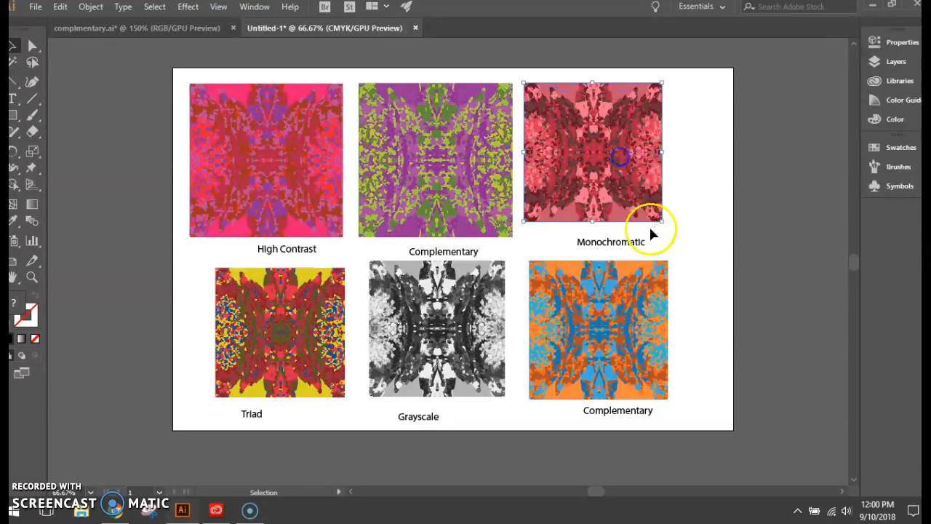
drag(662, 221, 675, 242)
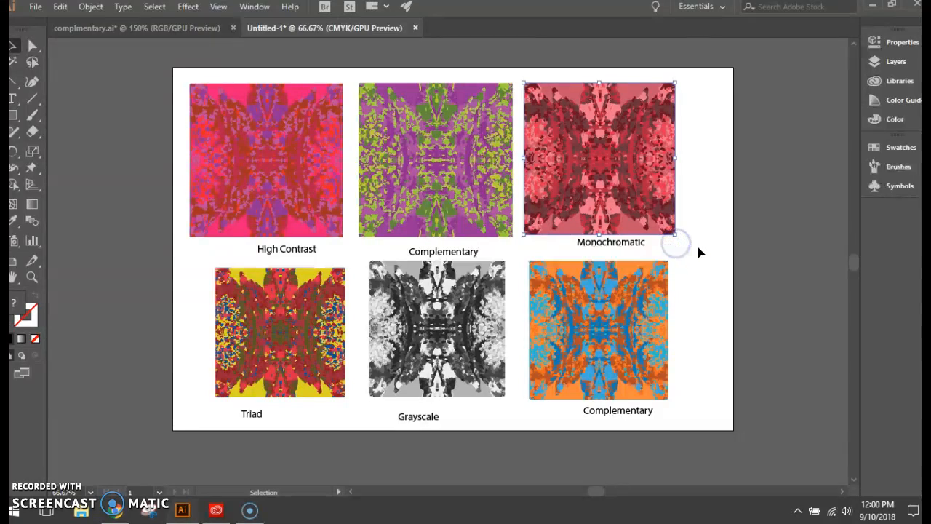
click(698, 251)
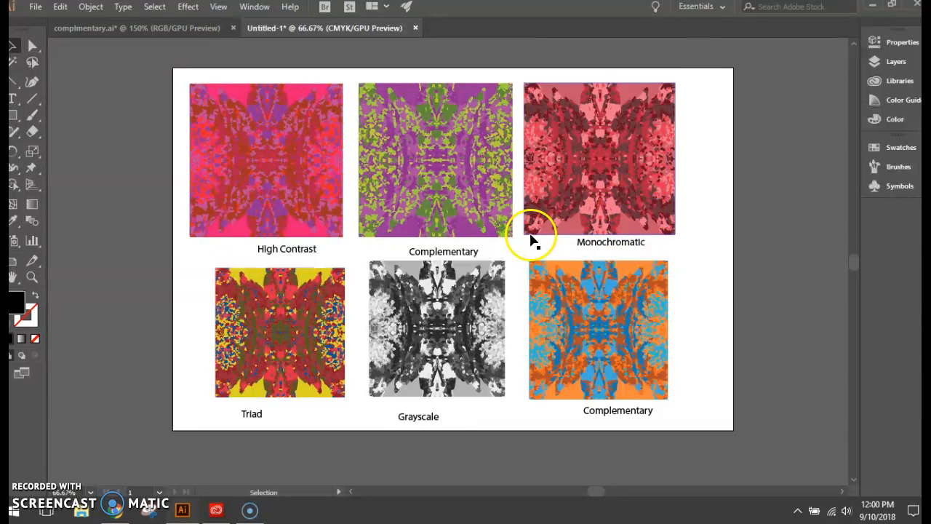
scroll(533, 227, up, 2)
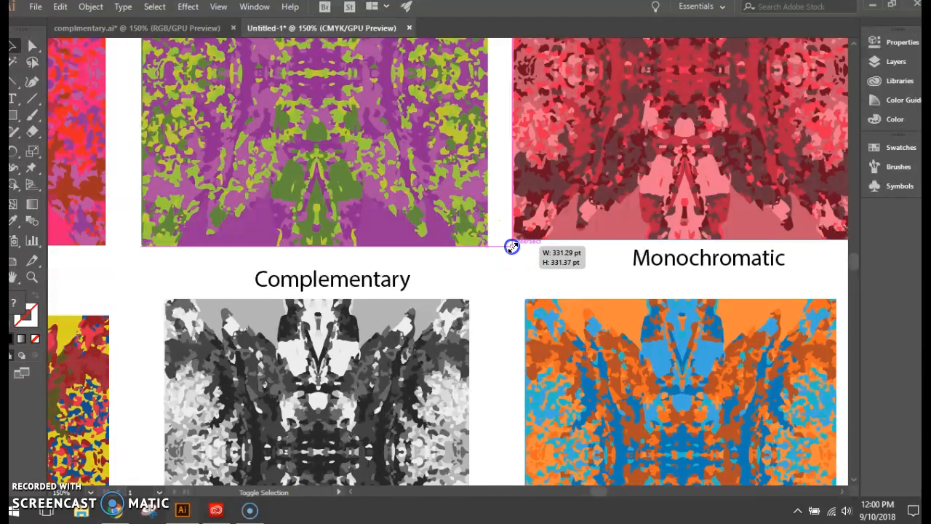
click(512, 245)
drag(513, 239, 505, 248)
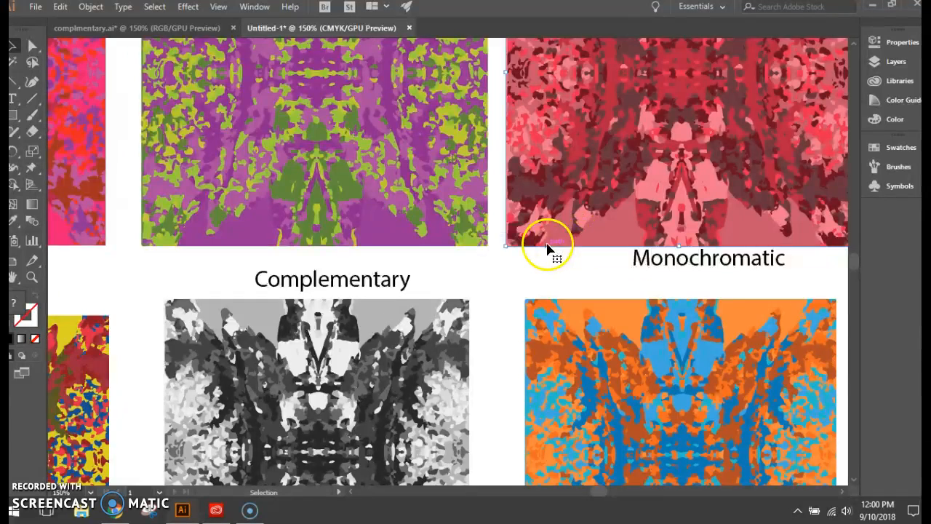
scroll(547, 244, down, 3)
click(706, 182)
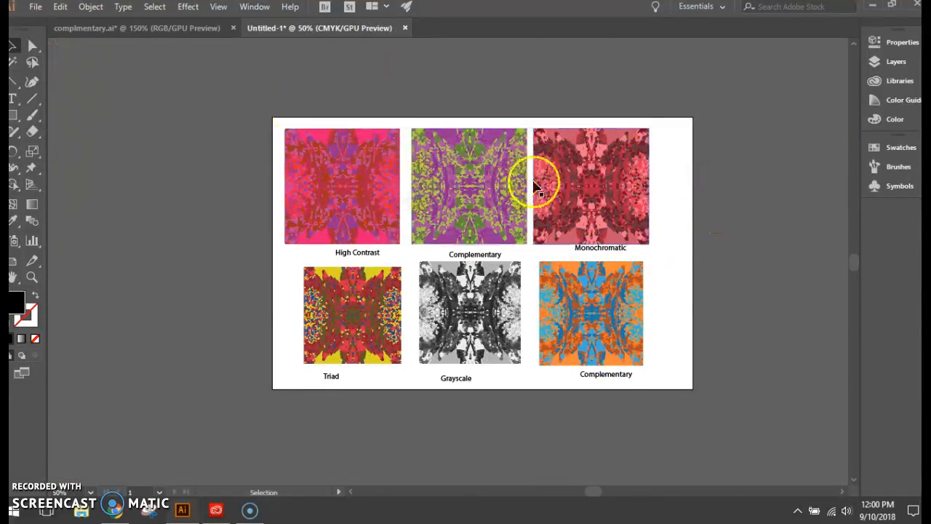
Step: Select the three upper-row images and distribute them evenly by their horizontal centres
drag(255, 118, 452, 198)
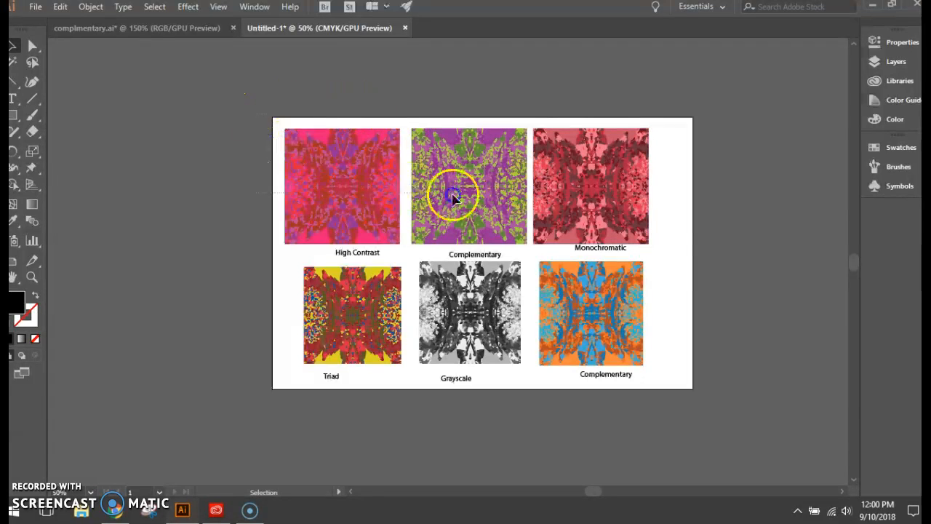
drag(672, 196, 672, 197)
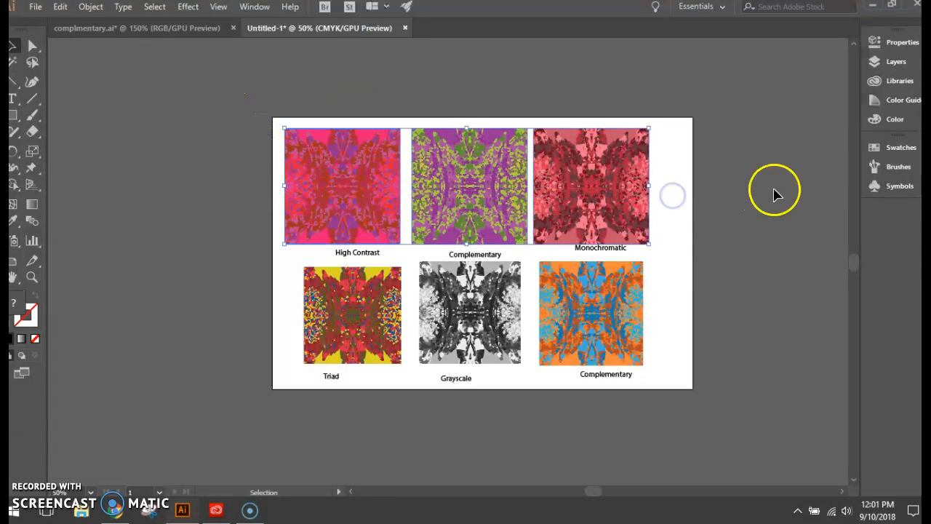
click(897, 43)
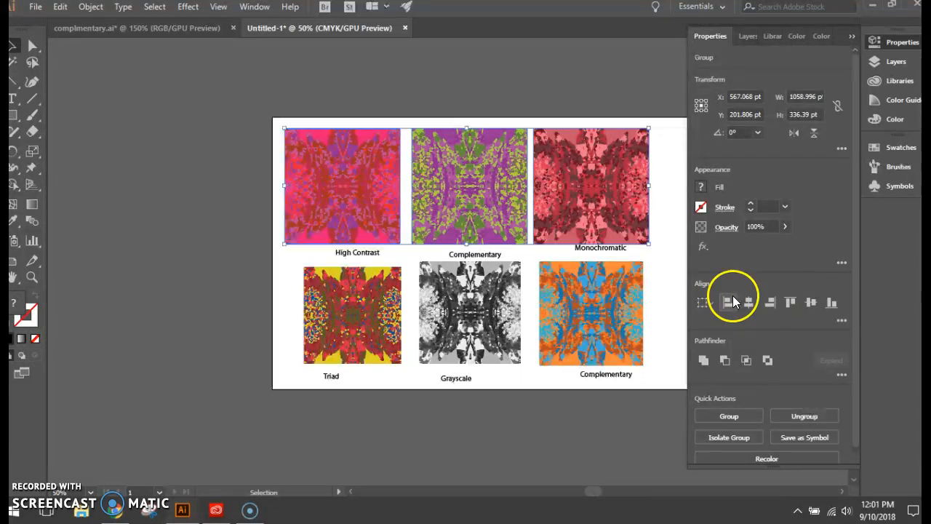
click(841, 319)
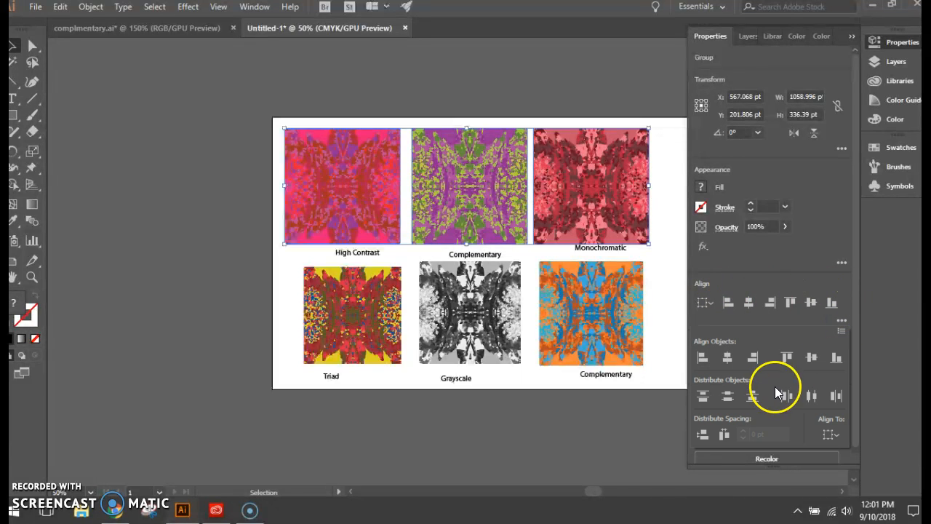
click(812, 397)
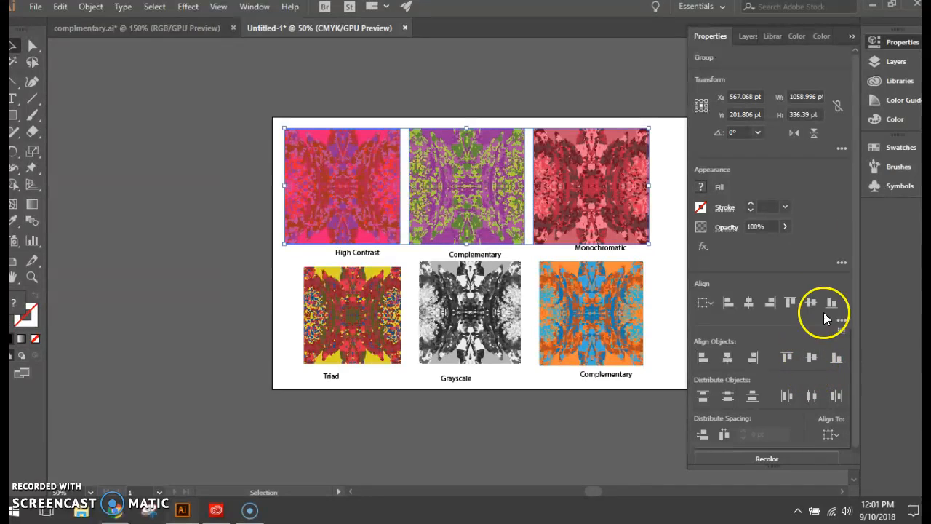
Step: Shift the three upper-row images together to the right so the row sits centred on the artboard
click(599, 209)
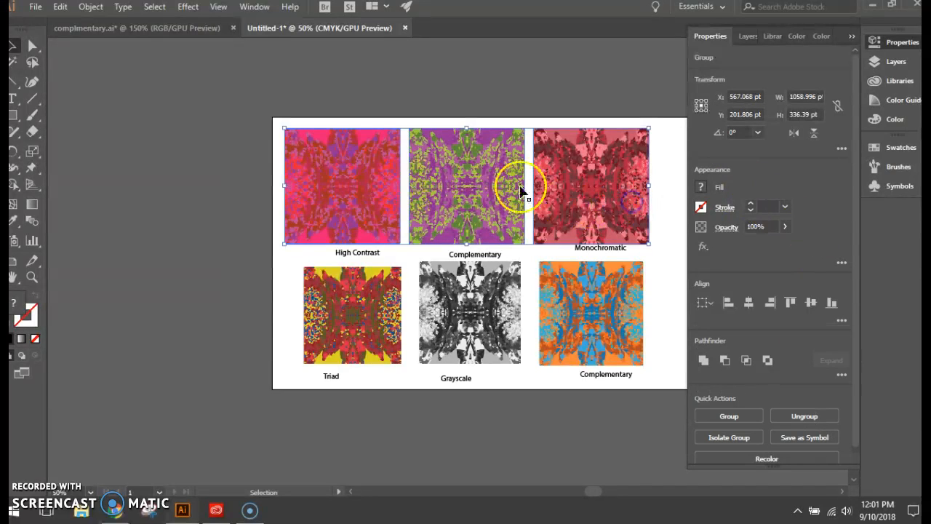
click(333, 119)
drag(587, 192, 610, 187)
scroll(508, 86, down, 1)
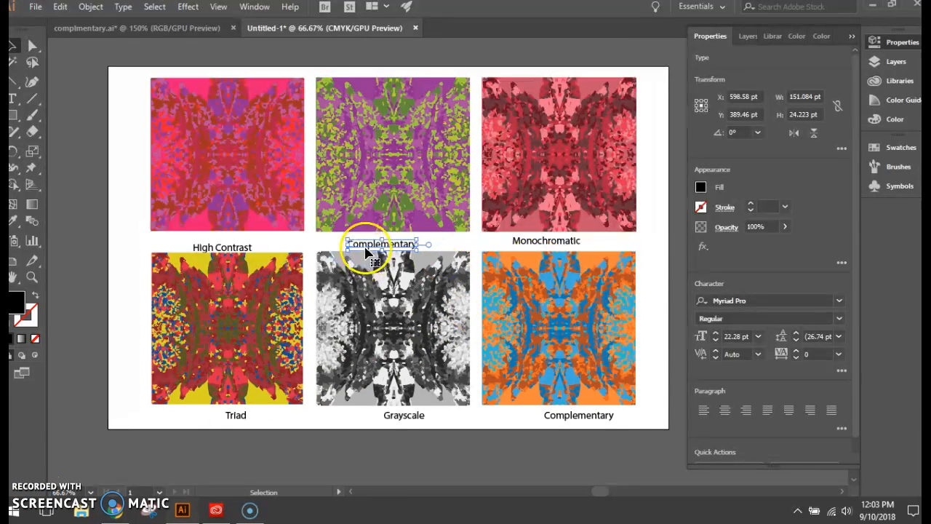
Step: Enlarge the High Contrast label to about 30.55 pt, position it just beneath its image and set its font to nevis Bold
drag(228, 253, 277, 253)
drag(246, 240, 272, 240)
click(768, 298)
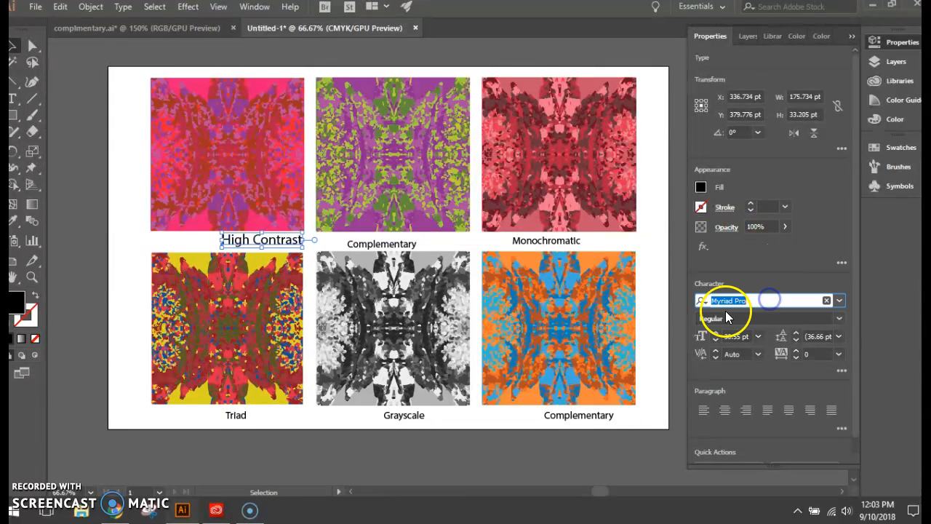
text(Nevis Bold)
key(Up)
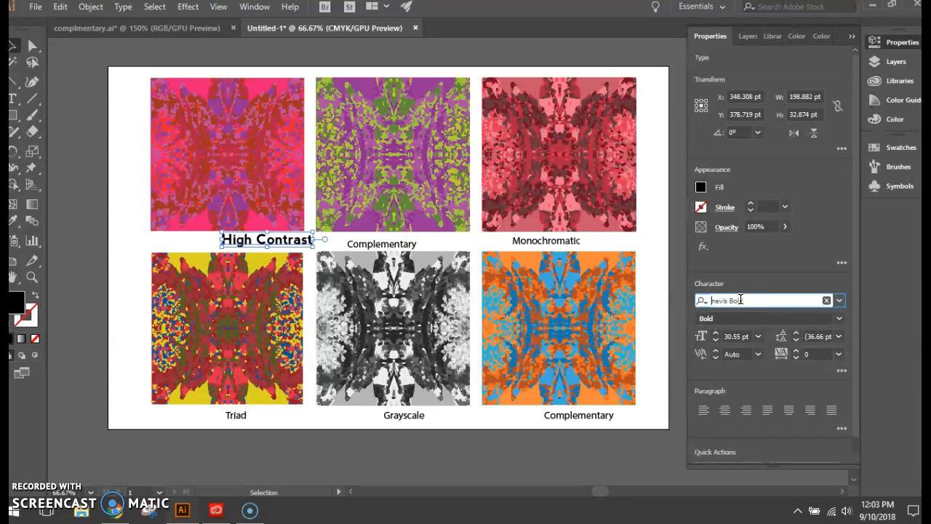
click(13, 53)
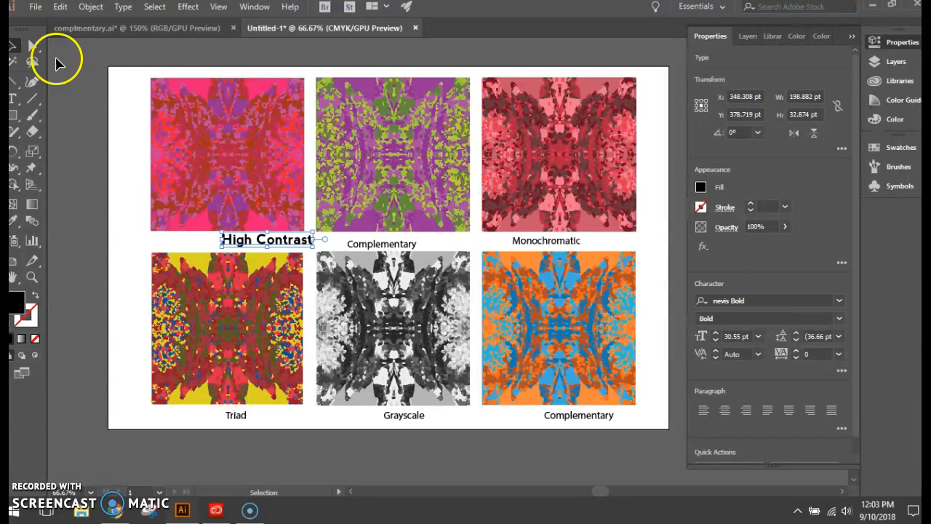
Step: Copy the High Contrast label's text style to the other five labels with the Eyedropper
click(392, 246)
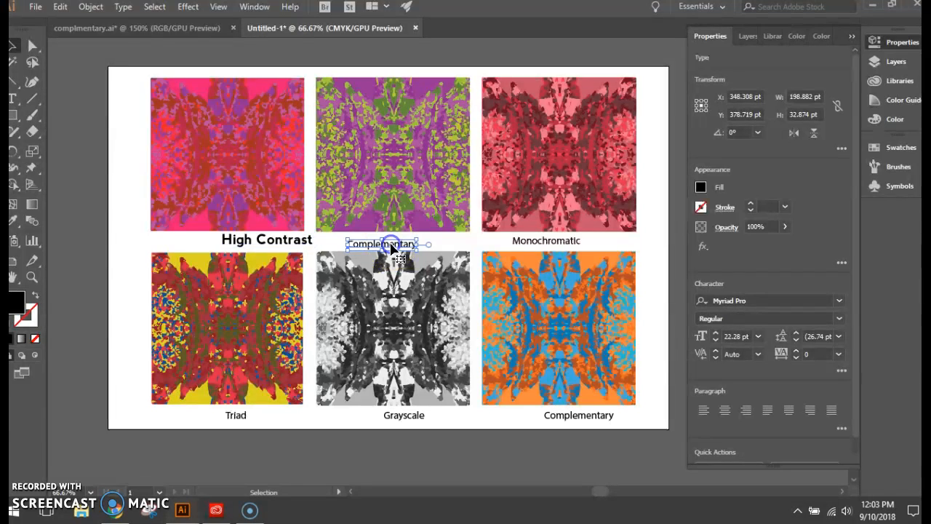
shift+click(529, 246)
shift+click(595, 419)
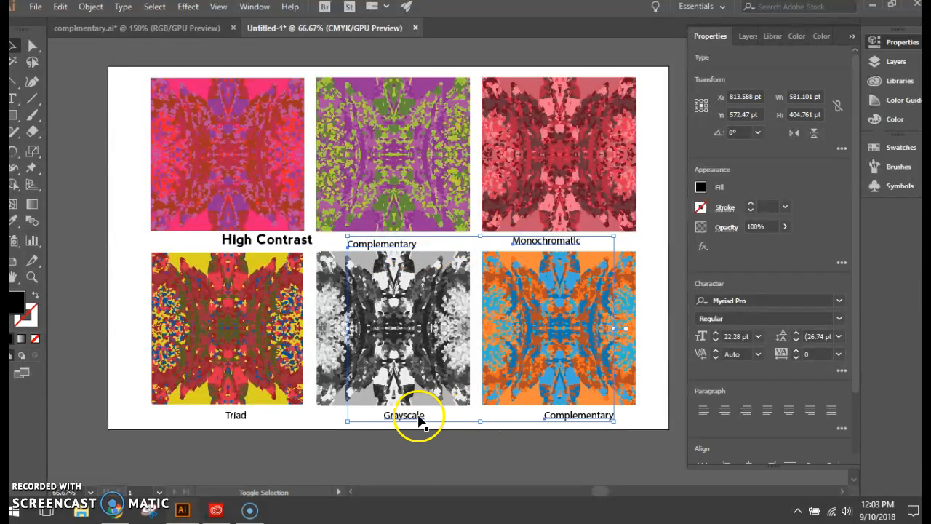
shift+click(237, 413)
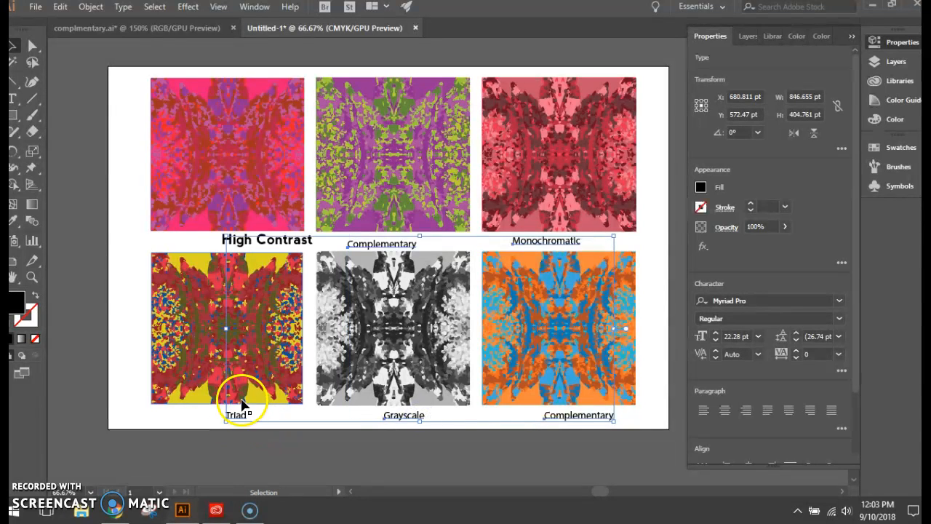
click(13, 222)
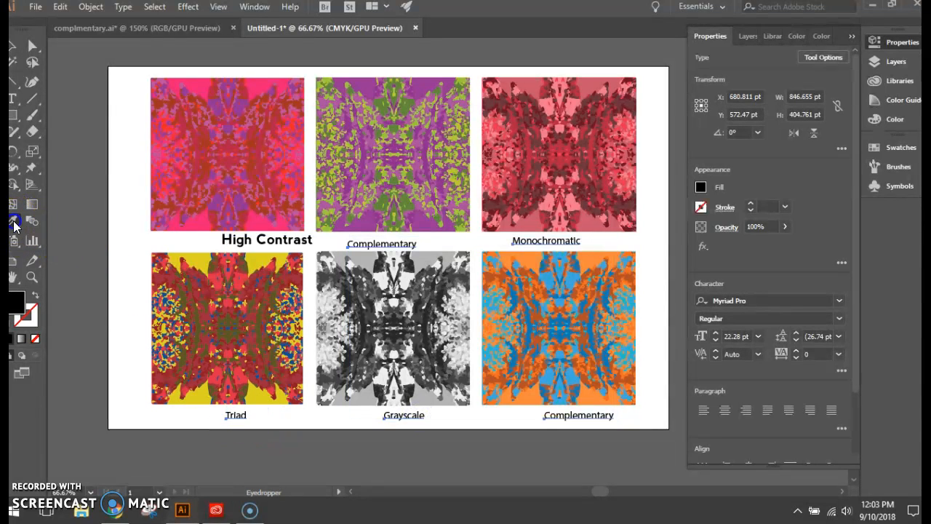
click(266, 239)
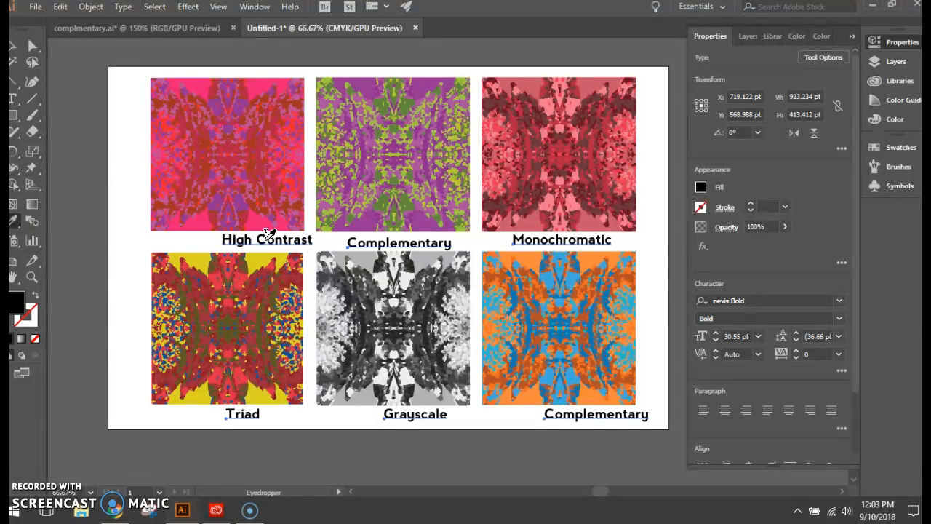
Step: Reposition the other five labels directly beneath their images, close to each image's right edge and level within each row
click(13, 45)
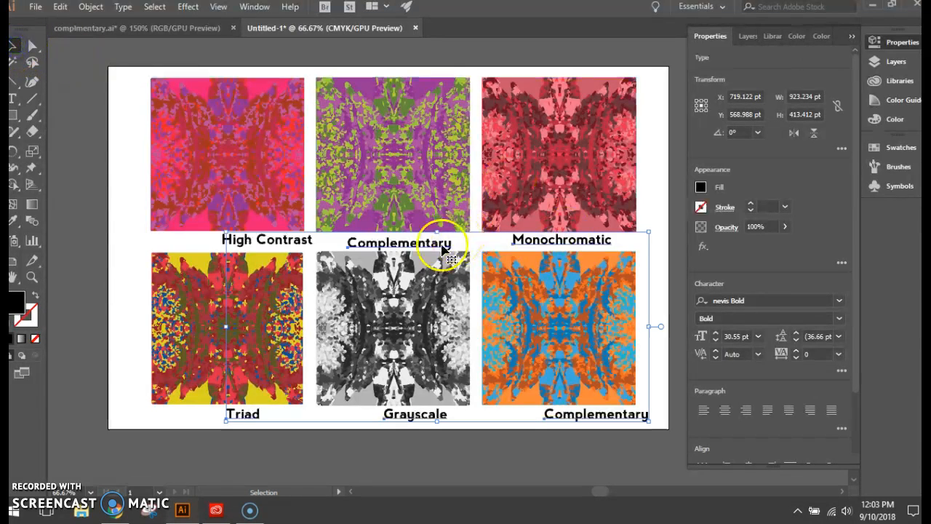
drag(439, 247, 457, 244)
click(659, 198)
drag(598, 235, 599, 239)
drag(642, 412, 604, 418)
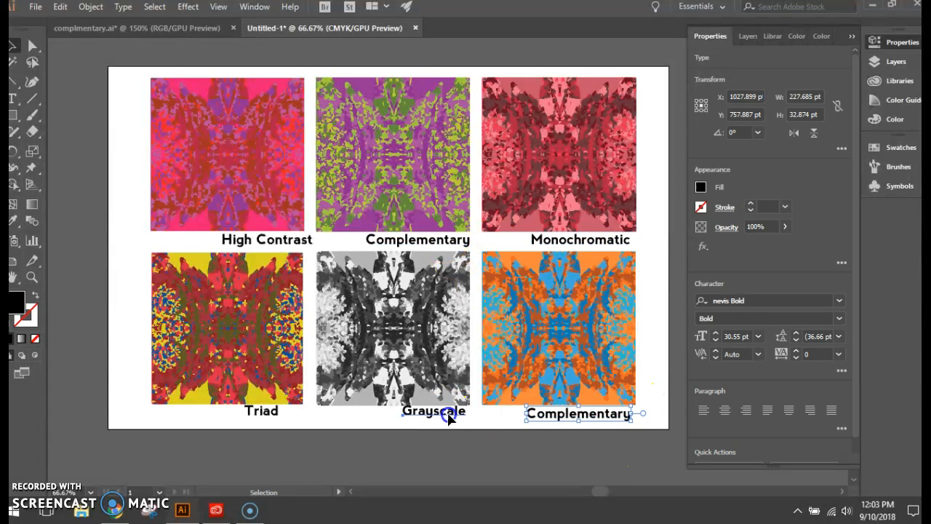
drag(451, 420, 451, 423)
drag(263, 412, 286, 415)
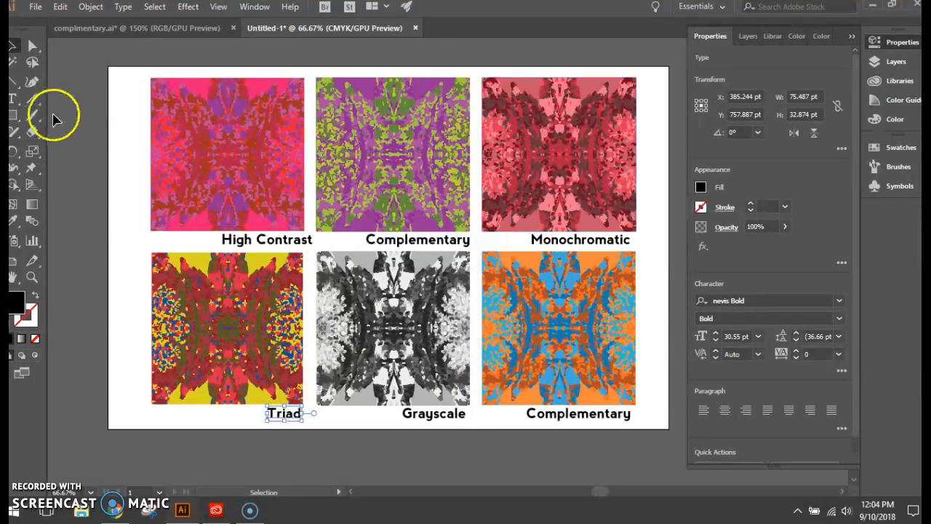
Step: Draw a black rectangle about 1264 × 846 pt covering the whole artboard and send it behind all images and labels
click(16, 121)
drag(98, 55, 678, 442)
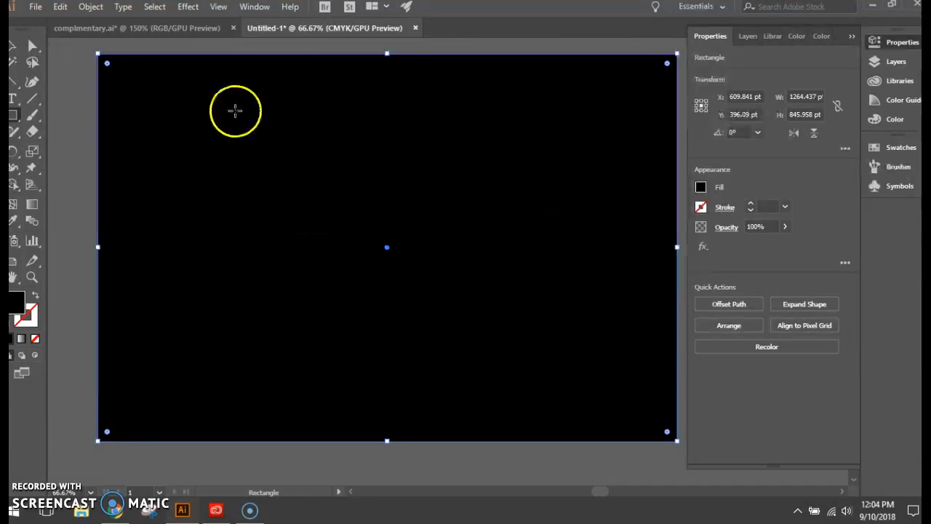
drag(243, 140, 308, 164)
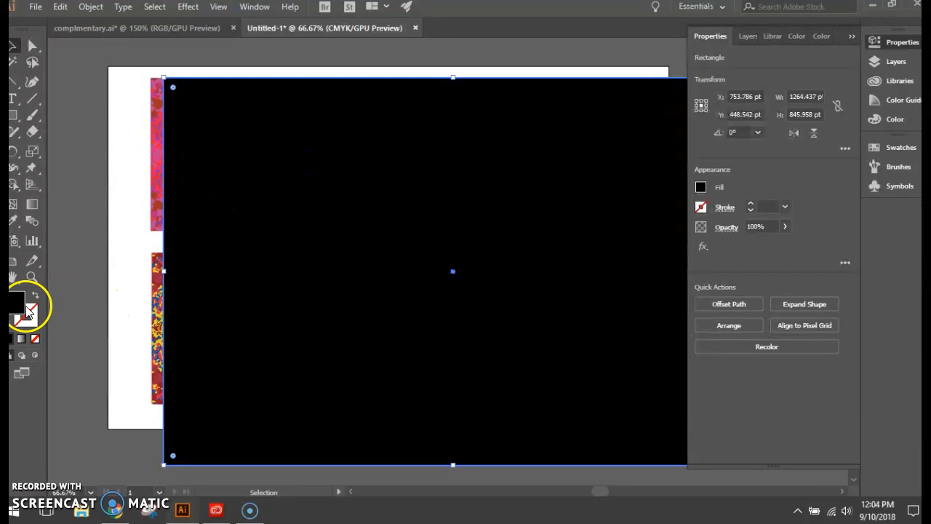
drag(503, 200, 437, 182)
right_click(437, 182)
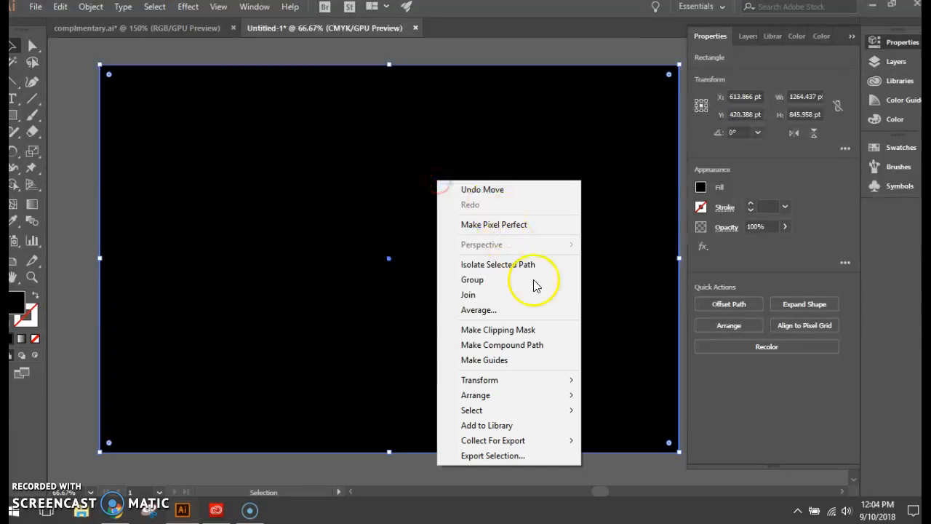
mouse_move(519, 405)
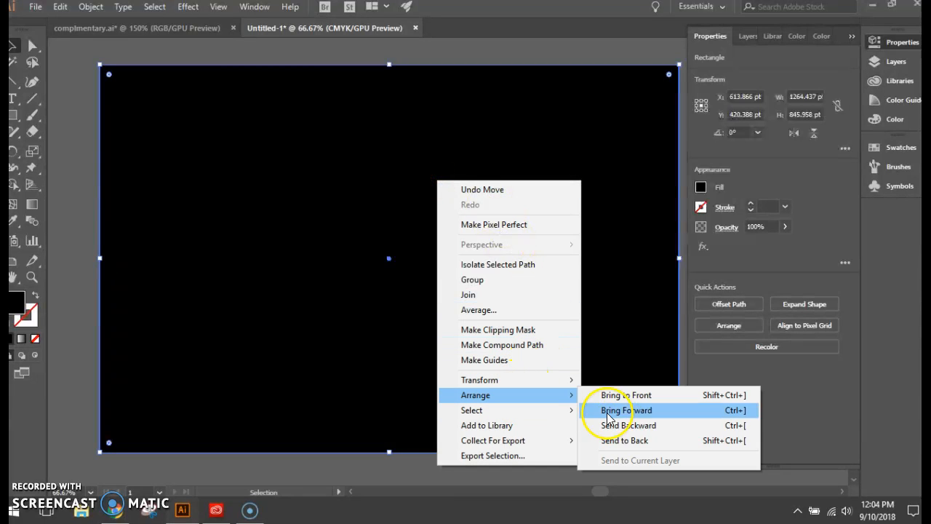
click(635, 442)
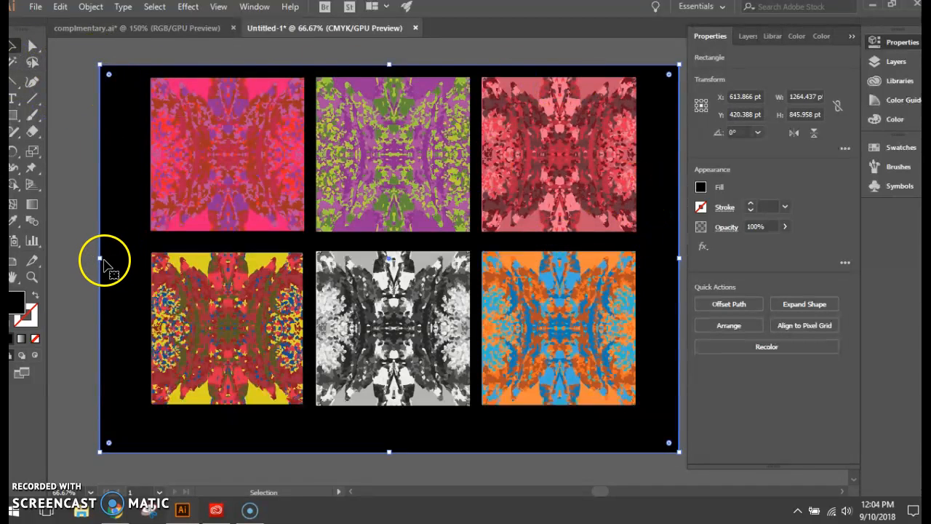
Step: Try fill colours sampled from the images on the background rectangle with the Eyedropper, ending with the Triad image's yellow
click(18, 227)
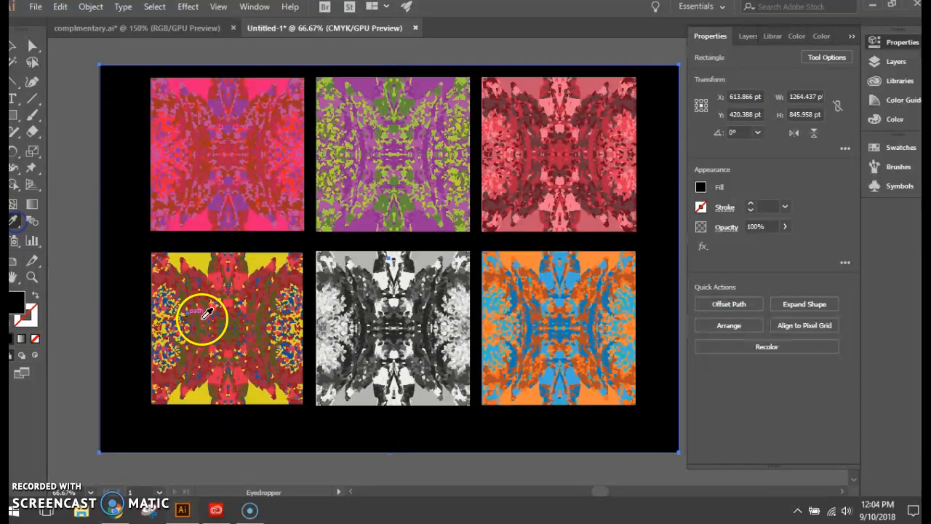
click(222, 322)
click(371, 320)
click(435, 166)
click(512, 164)
click(562, 183)
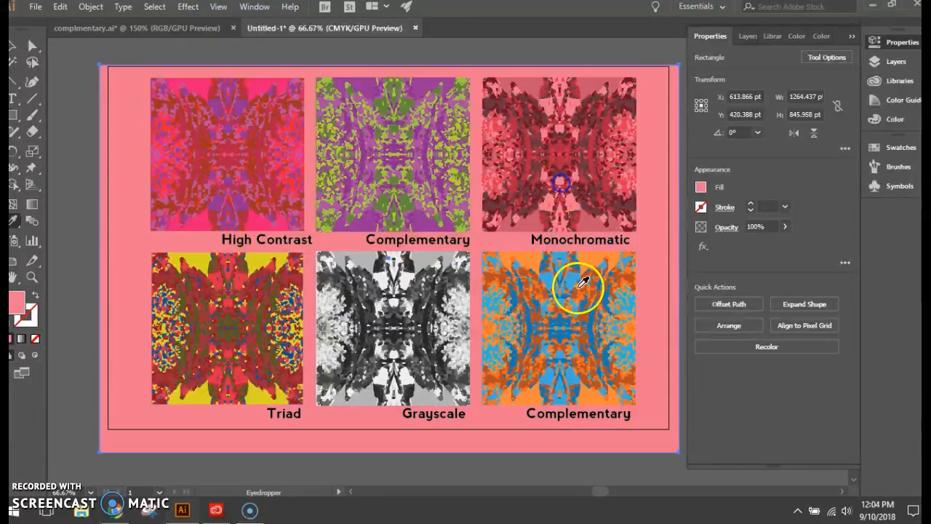
click(573, 311)
click(622, 352)
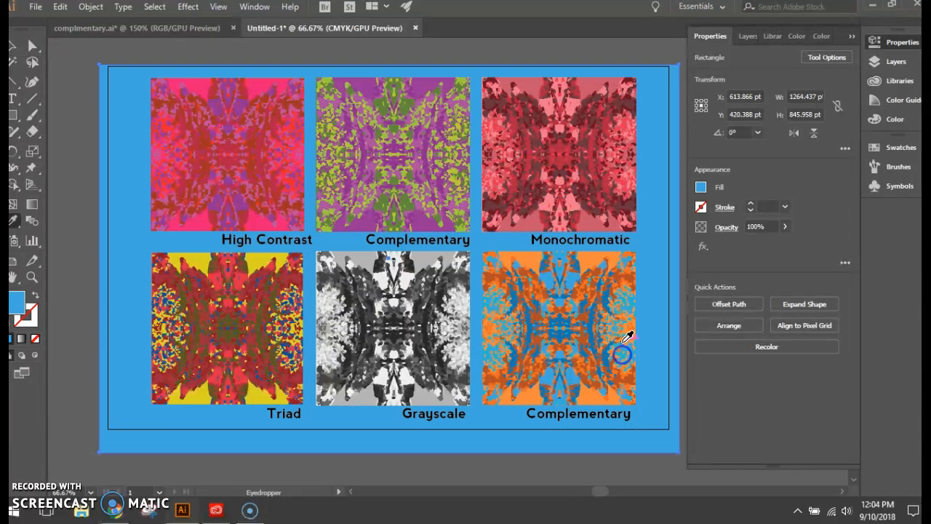
click(286, 347)
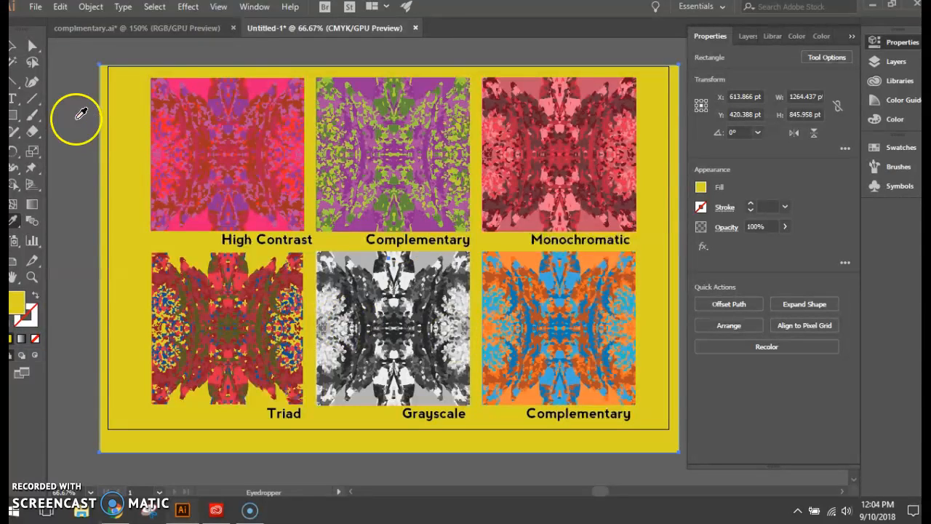
Step: Select all six labels and try text colours sampled from the images with the Eyedropper, ending with the Monochromatic image's dark maroon
click(13, 44)
click(290, 247)
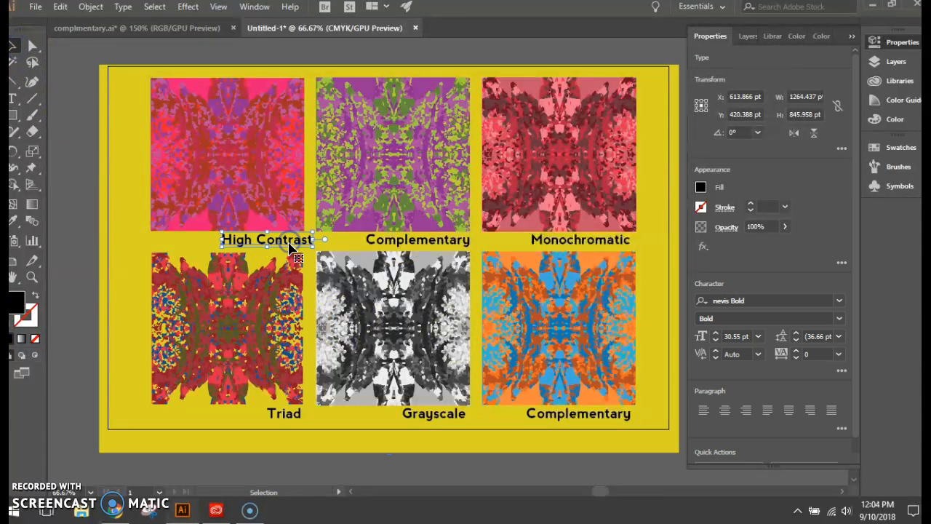
shift+click(389, 239)
shift+click(556, 237)
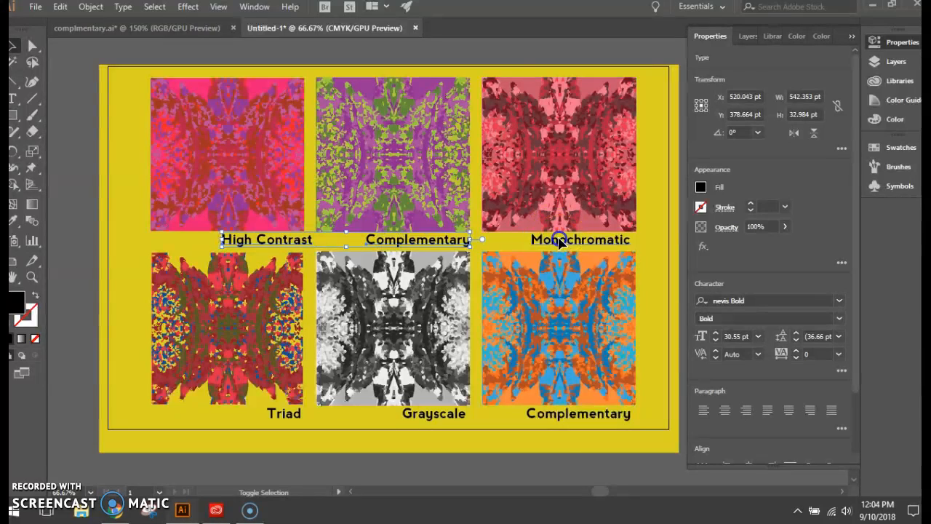
shift+click(593, 418)
shift+click(441, 415)
shift+click(298, 414)
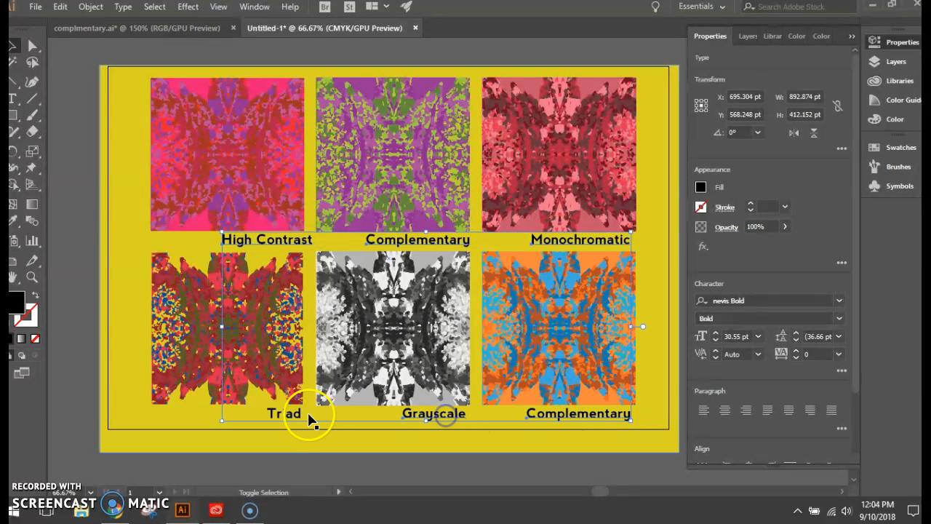
click(12, 221)
click(204, 280)
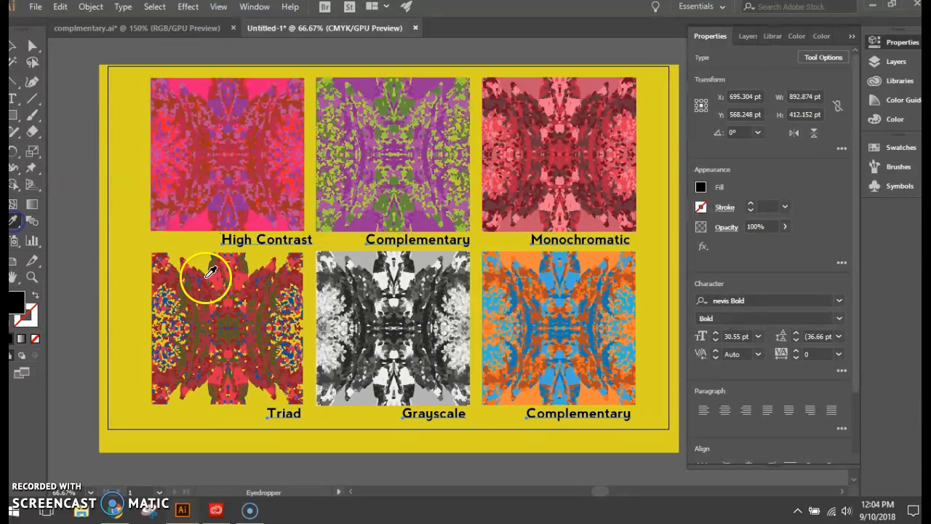
click(196, 311)
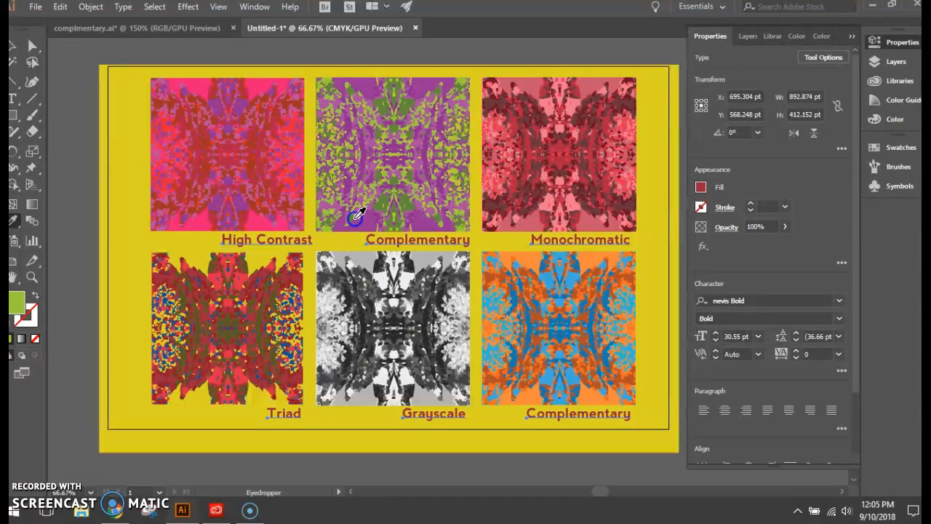
click(417, 222)
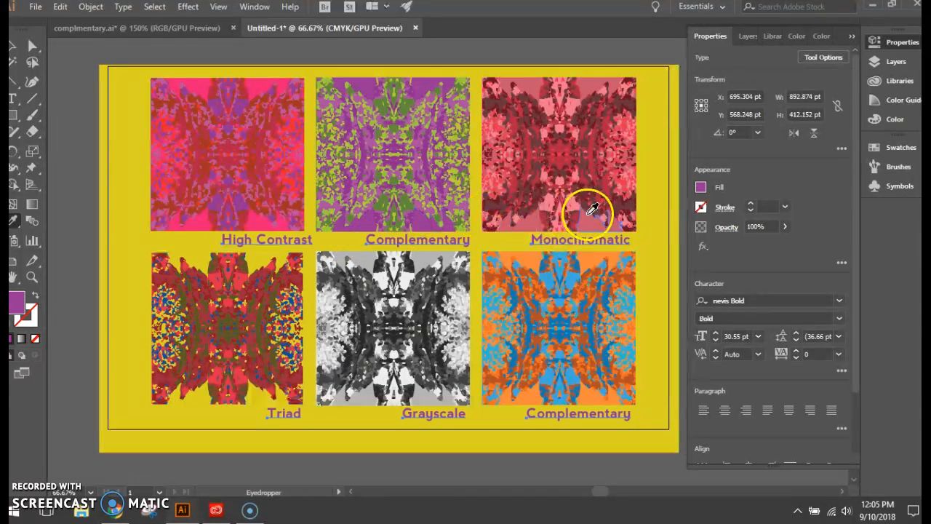
click(521, 211)
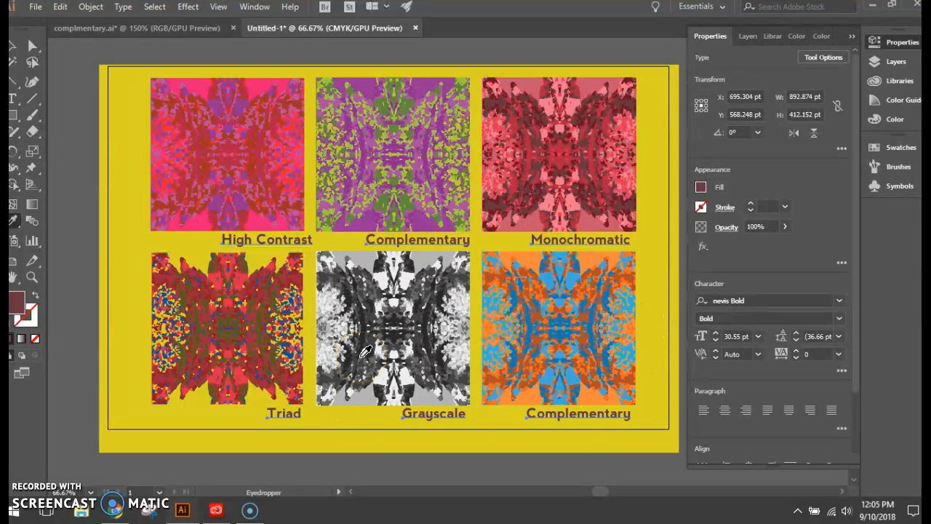
click(14, 44)
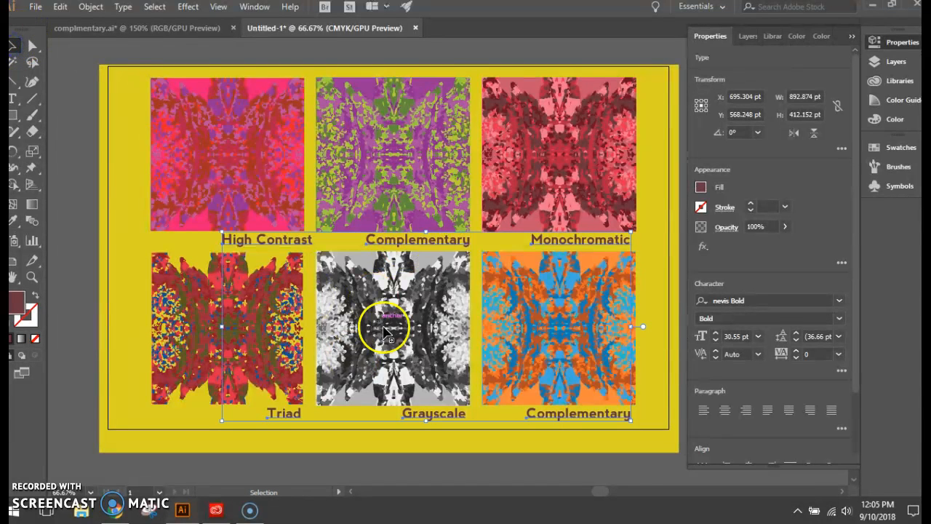